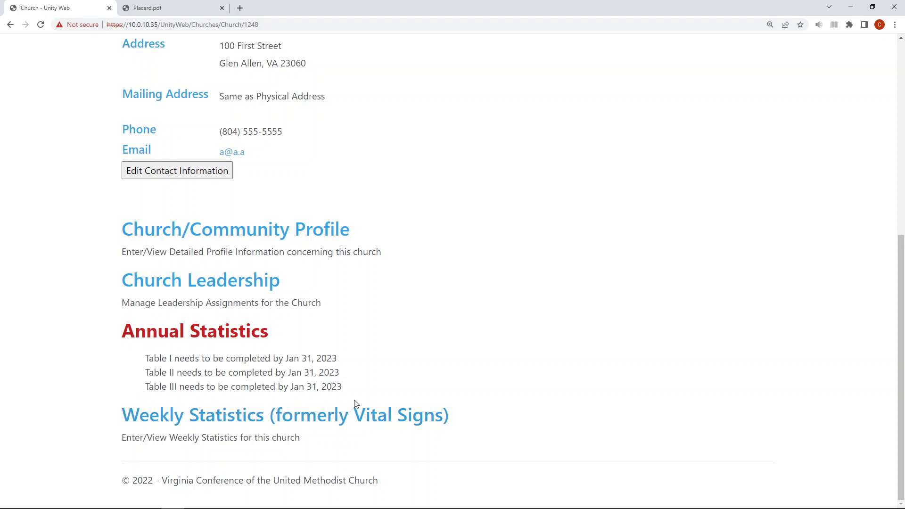
Open the church's Annual Statistics and begin Table I for 2022.
{"action": "left_click", "coordinate": [212, 331]}
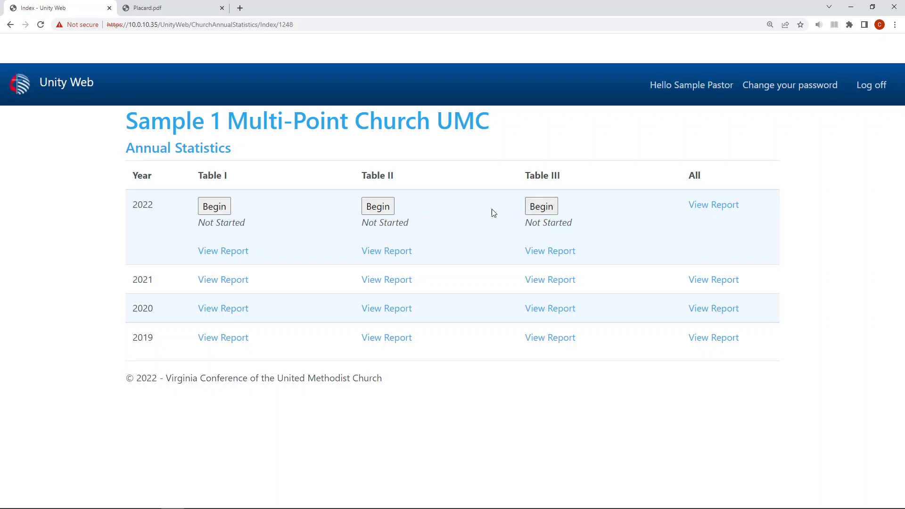
{"action": "left_click", "coordinate": [212, 214]}
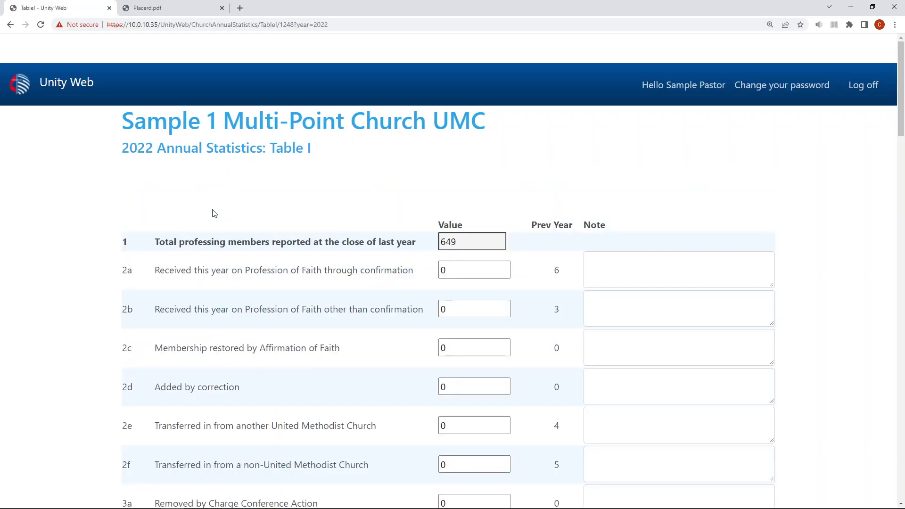
{"action": "scroll", "coordinate": [311, 225], "scroll_direction": "down", "scroll_amount": 1}
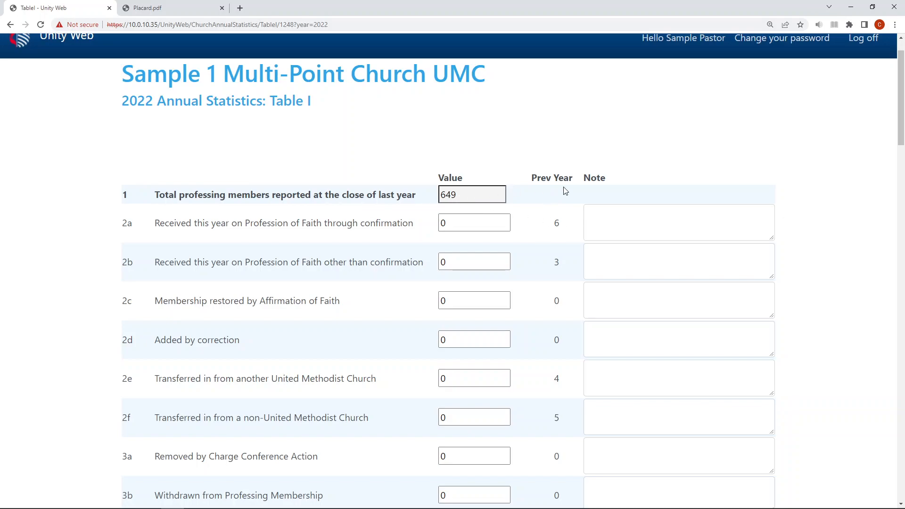
{"action": "left_click", "coordinate": [454, 197]}
Enter 8 for Removed by Death (line 3f) and 10 for Added by correction (line 2d).
{"action": "scroll", "coordinate": [438, 217], "scroll_direction": "down", "scroll_amount": 1}
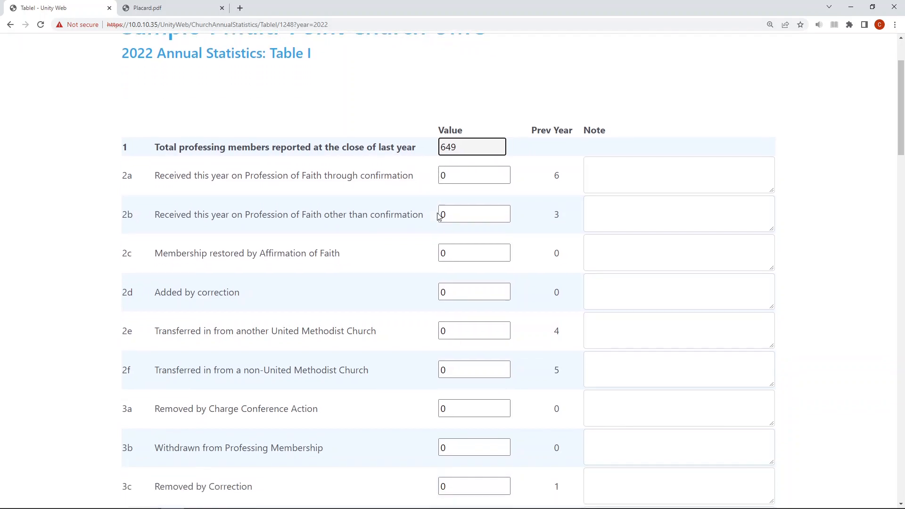
{"action": "scroll", "coordinate": [437, 217], "scroll_direction": "down", "scroll_amount": 4}
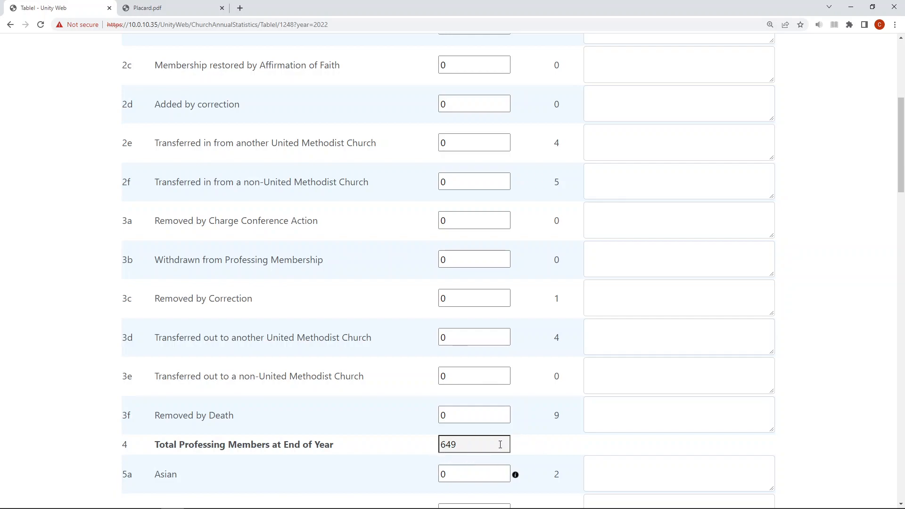
{"action": "double_click", "coordinate": [456, 420]}
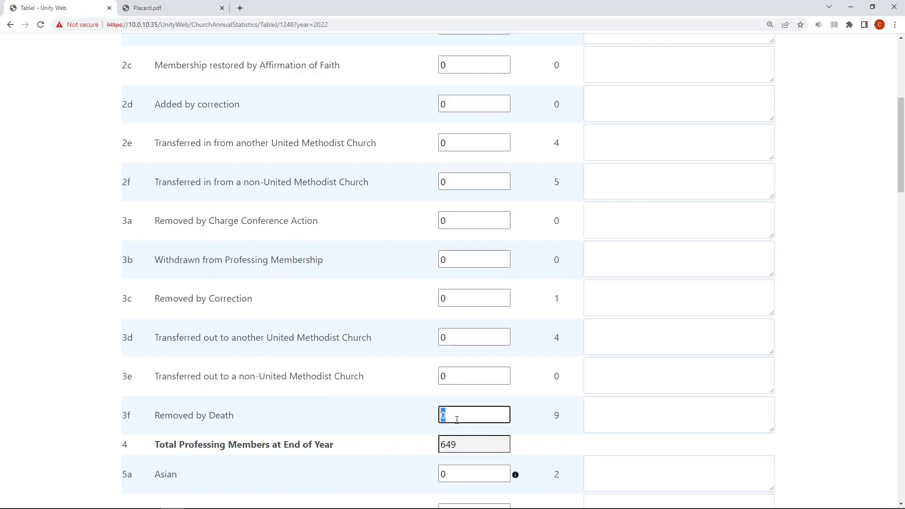
{"action": "type", "text": "8"}
{"action": "double_click", "coordinate": [449, 104]}
{"action": "type", "text": "10"}
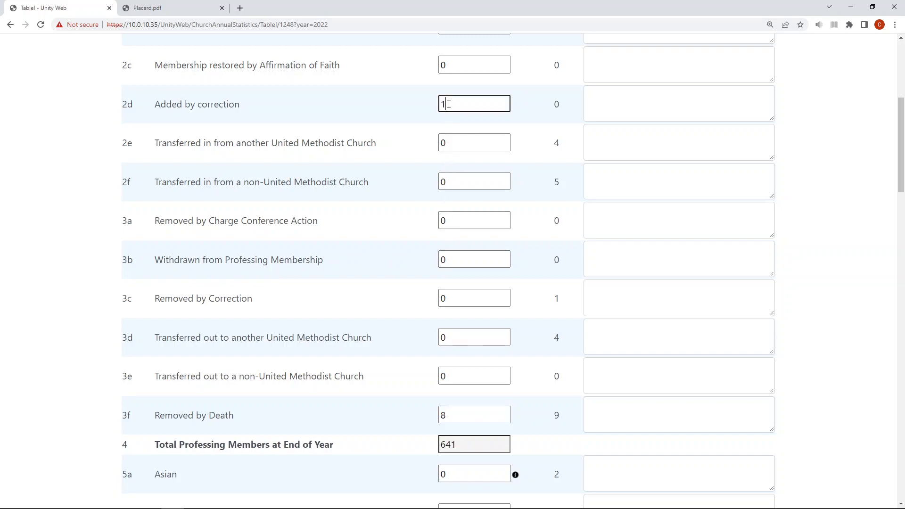
{"action": "left_click", "coordinate": [462, 415]}
Display the explanatory note for the Black ethnicity category on line 5b.
{"action": "scroll", "coordinate": [463, 436], "scroll_direction": "down", "scroll_amount": 3}
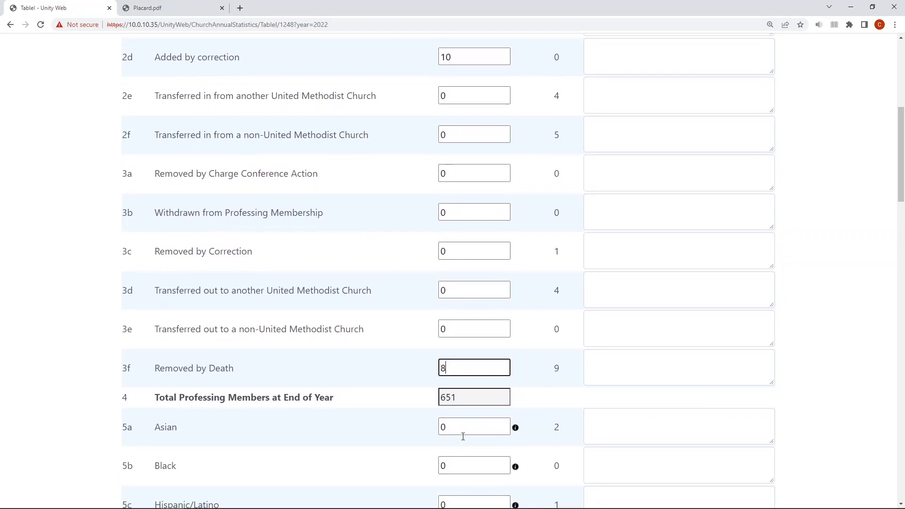
{"action": "scroll", "coordinate": [464, 440], "scroll_direction": "down", "scroll_amount": 2}
{"action": "scroll", "coordinate": [463, 440], "scroll_direction": "down", "scroll_amount": 1}
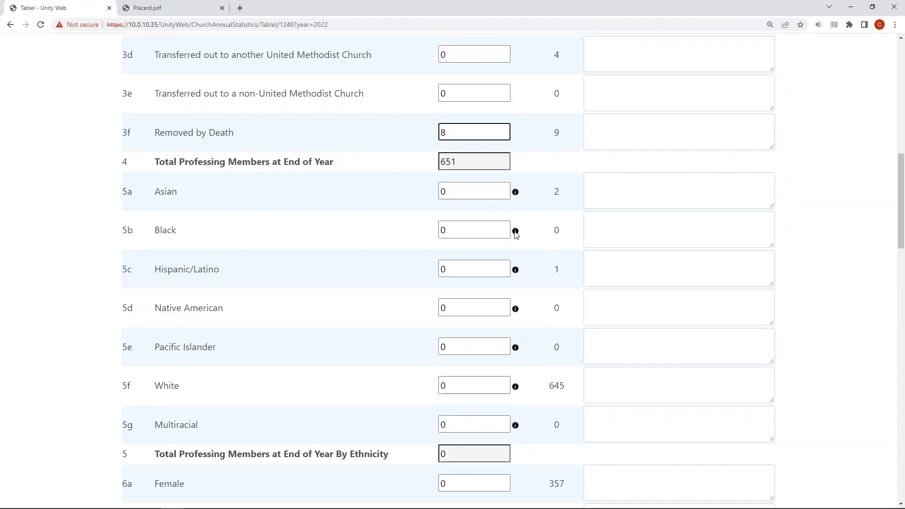
{"action": "mouse_move", "coordinate": [516, 234]}
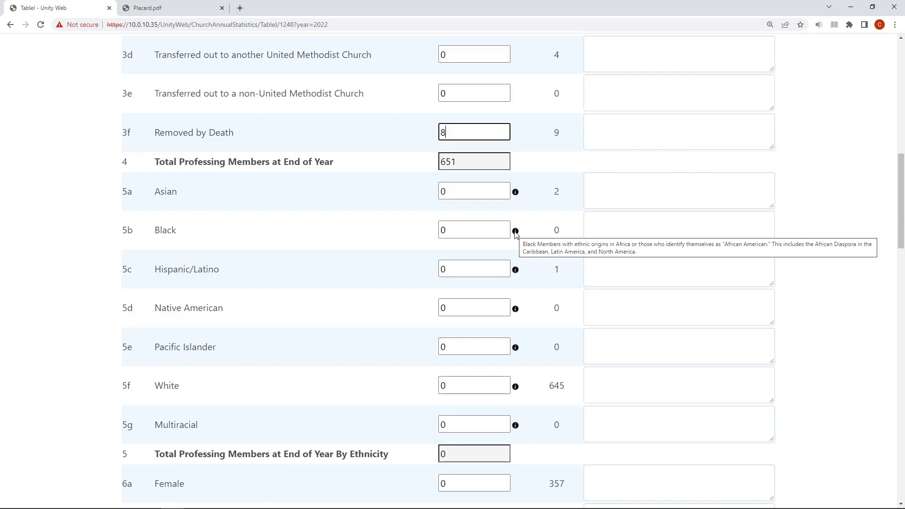
Set the amount paid for projects (UMM) on line 18b to $4,568.00.
{"action": "scroll", "coordinate": [522, 250], "scroll_direction": "down", "scroll_amount": 4}
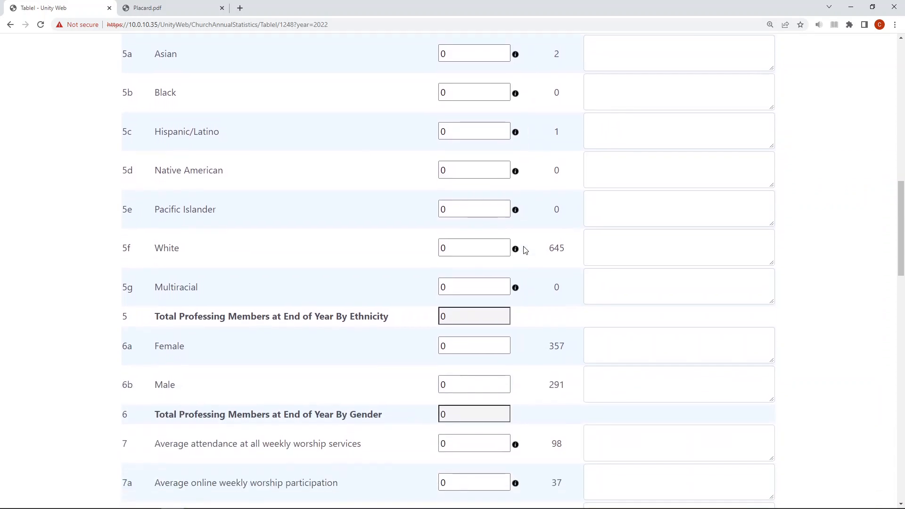
{"action": "scroll", "coordinate": [521, 253], "scroll_direction": "down", "scroll_amount": 12}
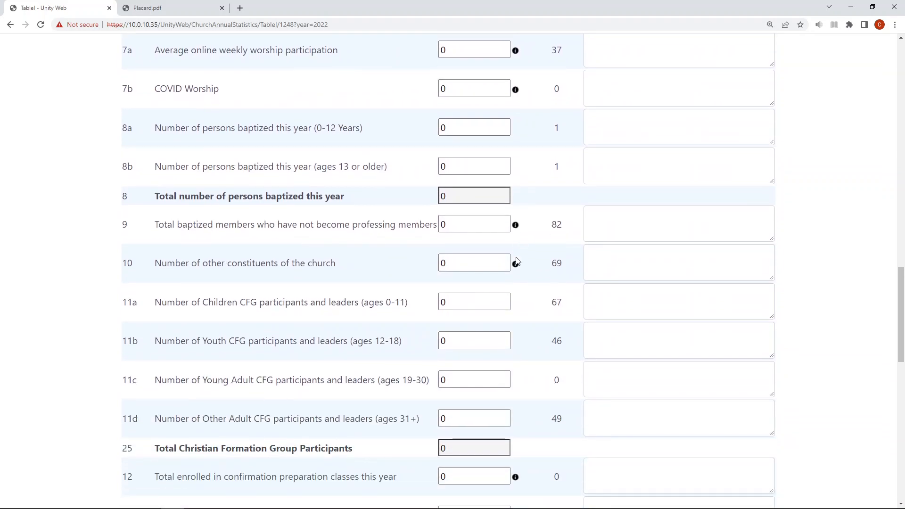
{"action": "scroll", "coordinate": [516, 264], "scroll_direction": "down", "scroll_amount": 4}
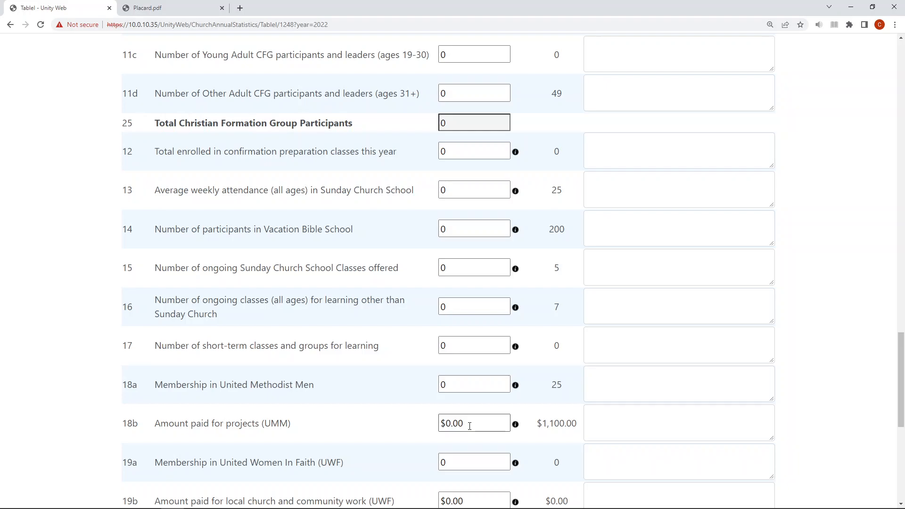
{"action": "left_click_drag", "start_coordinate": [469, 426], "coordinate": [385, 426]}
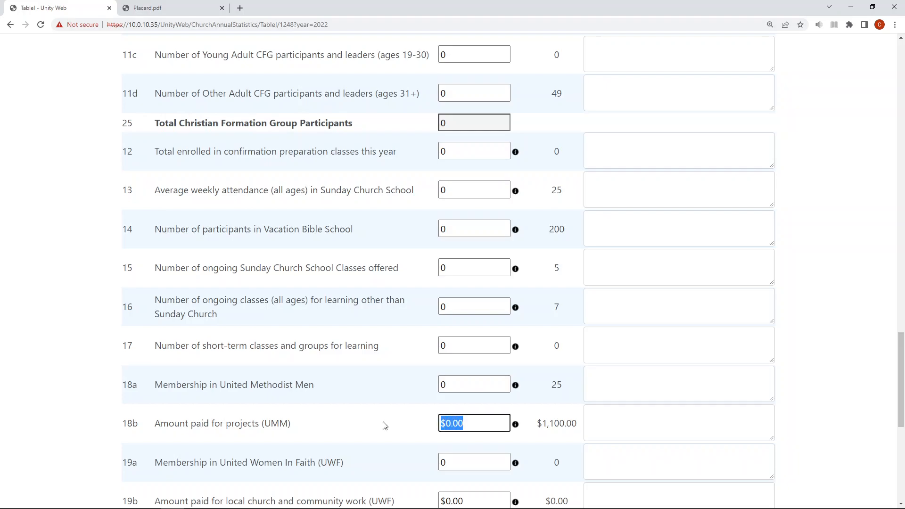
{"action": "type", "text": "4,568.00"}
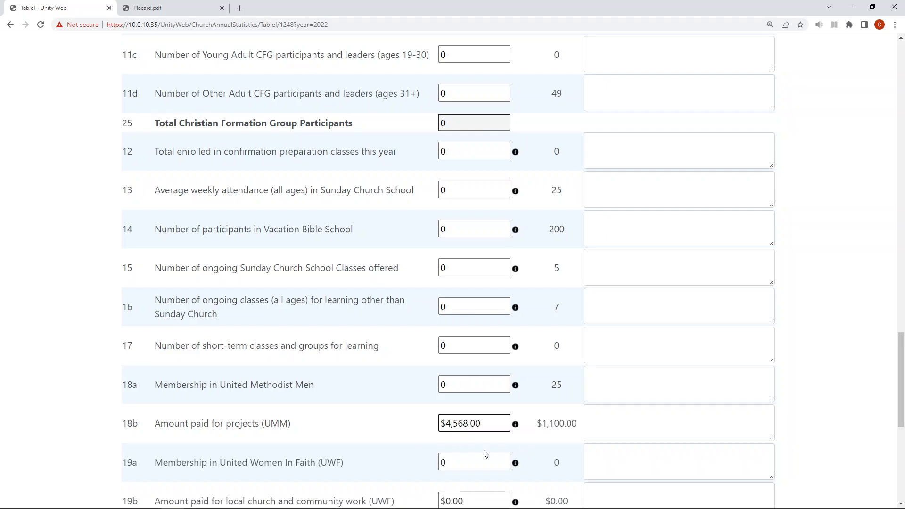
Save the partly completed Table I without submitting it, using the Save for Later option.
{"action": "scroll", "coordinate": [486, 454], "scroll_direction": "down", "scroll_amount": 4}
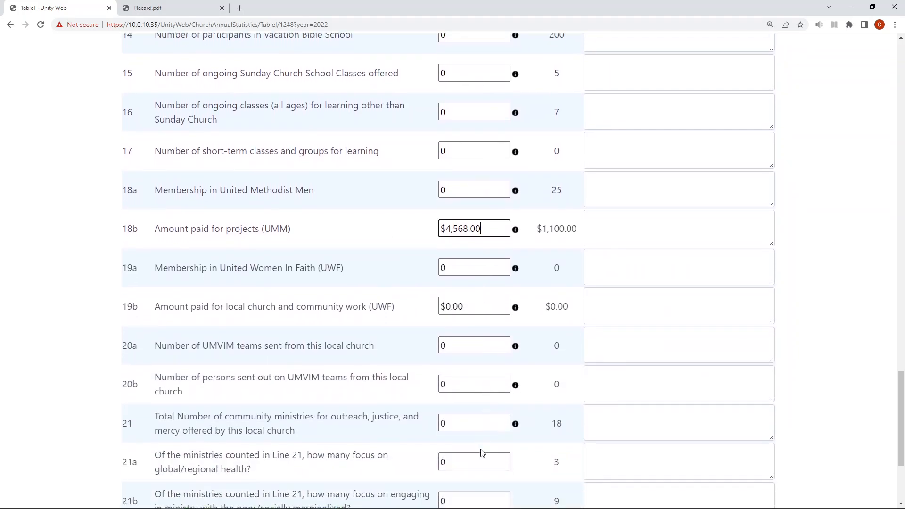
{"action": "scroll", "coordinate": [482, 451], "scroll_direction": "down", "scroll_amount": 2}
{"action": "scroll", "coordinate": [482, 453], "scroll_direction": "down", "scroll_amount": 2}
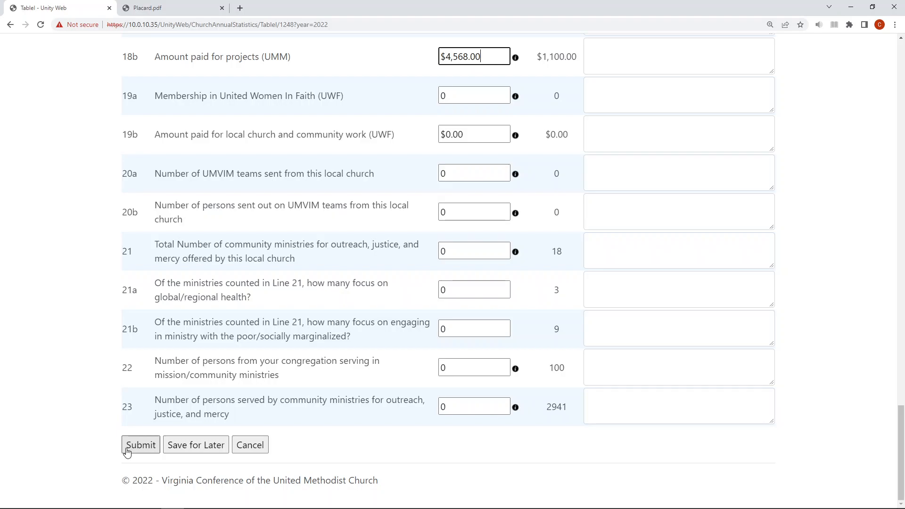
{"action": "left_click", "coordinate": [194, 451]}
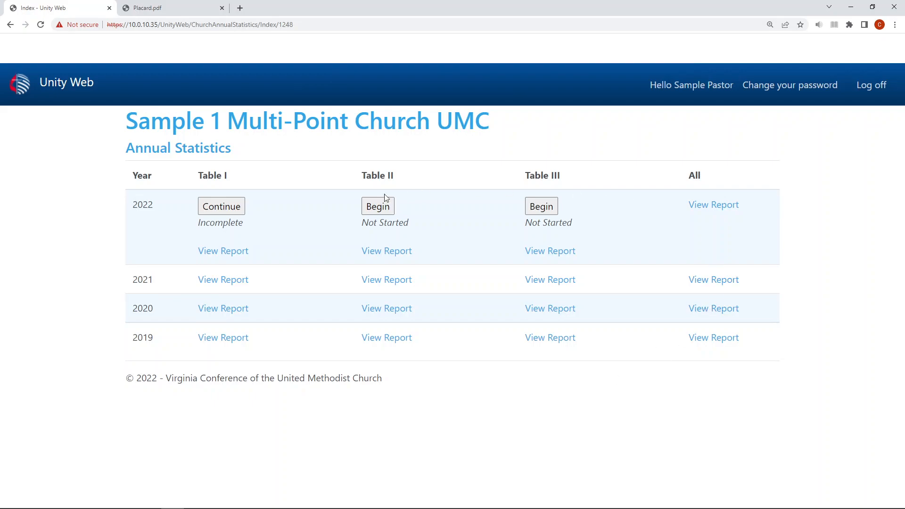
Reopen the incomplete 2022 Table I and go through its saved entries down to the UMM project amount on line 18b.
{"action": "left_click", "coordinate": [221, 207]}
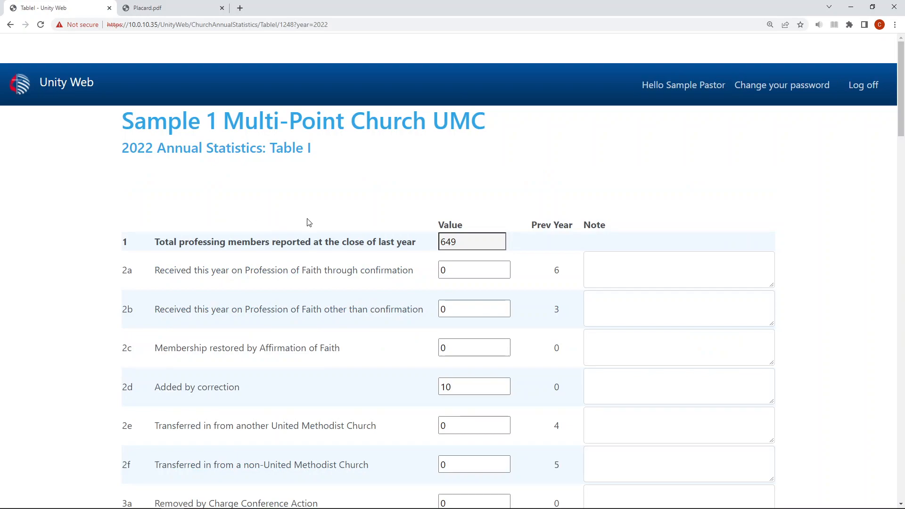
{"action": "scroll", "coordinate": [449, 259], "scroll_direction": "down", "scroll_amount": 6}
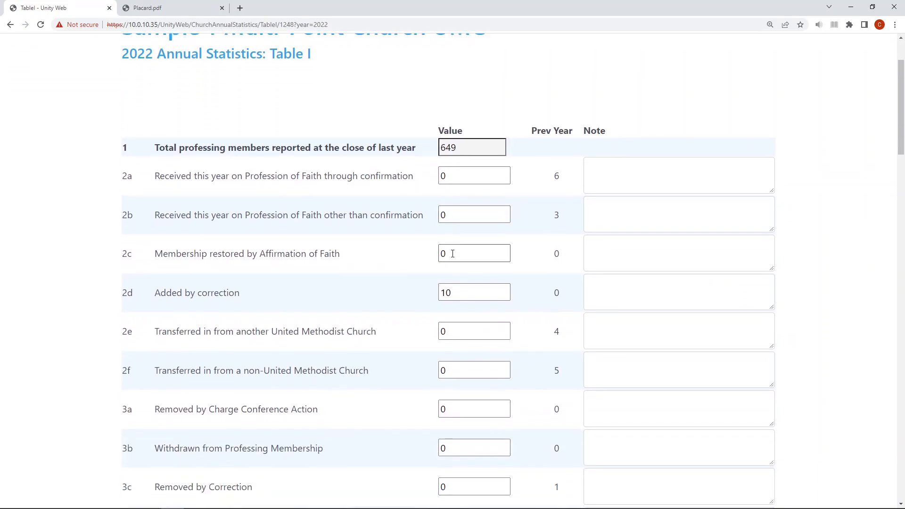
{"action": "scroll", "coordinate": [450, 268], "scroll_direction": "down", "scroll_amount": 11}
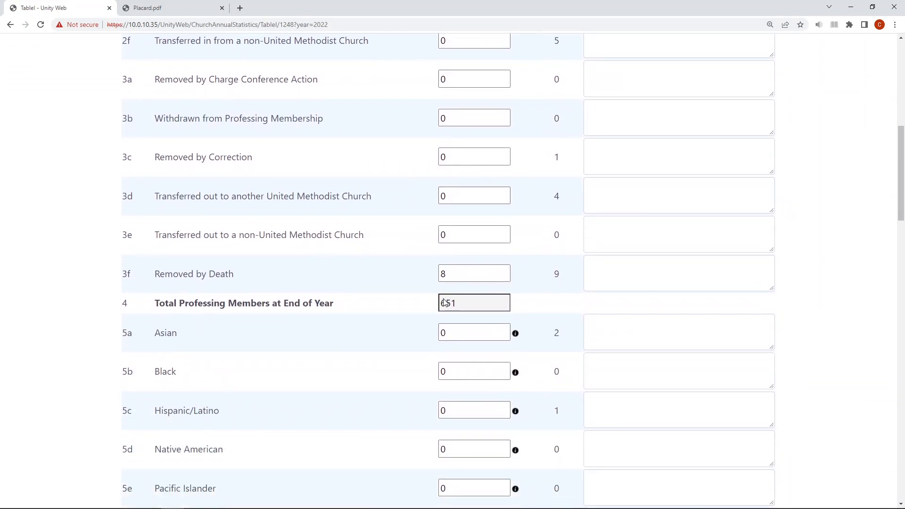
{"action": "scroll", "coordinate": [444, 298], "scroll_direction": "down", "scroll_amount": 1}
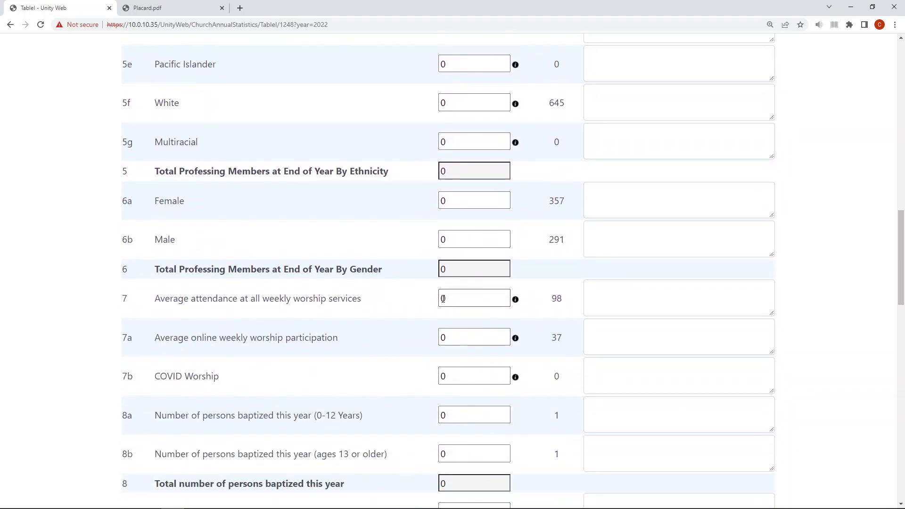
{"action": "scroll", "coordinate": [443, 298], "scroll_direction": "down", "scroll_amount": 1}
{"action": "scroll", "coordinate": [444, 303], "scroll_direction": "down", "scroll_amount": 9}
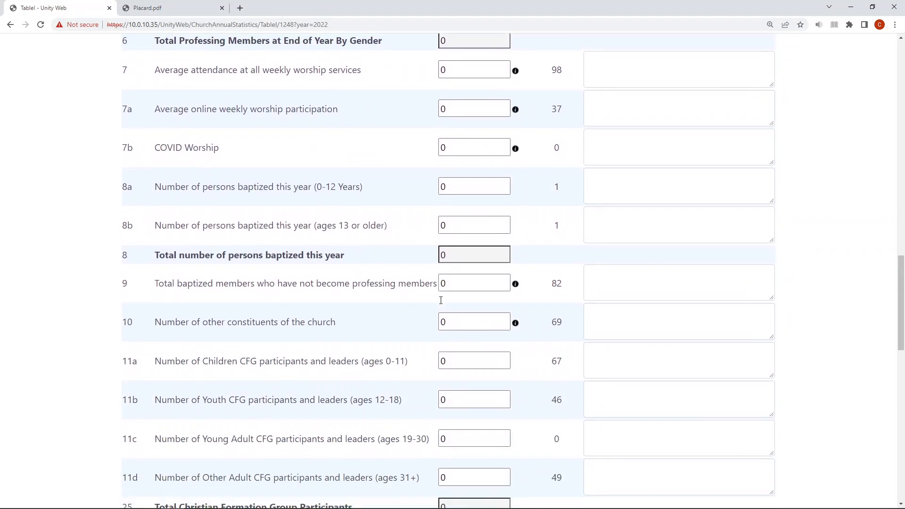
{"action": "scroll", "coordinate": [441, 300], "scroll_direction": "down", "scroll_amount": 4}
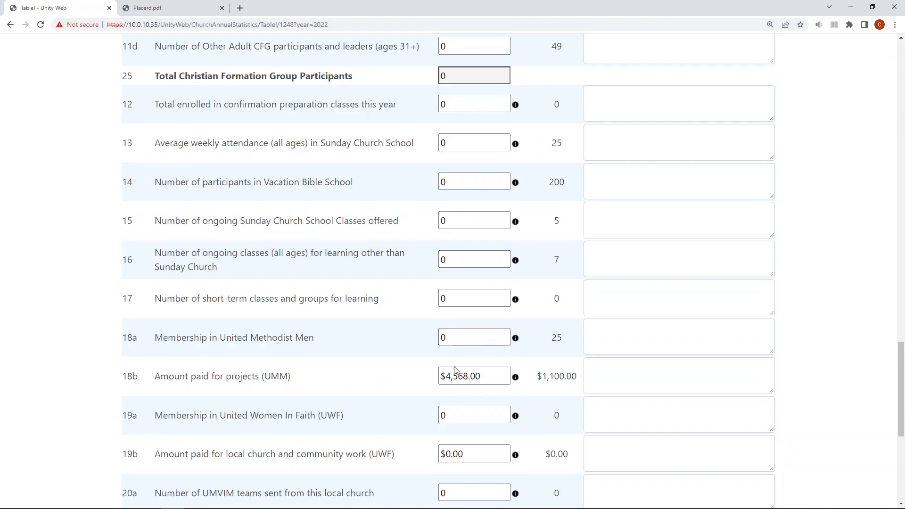
Change the amount paid for projects (UMM) on line 18b to $10,568.00 and submit Table I.
{"action": "left_click_drag", "start_coordinate": [449, 374], "coordinate": [440, 376]}
{"action": "type", "text": "$1"}
{"action": "key", "text": "End"}
{"action": "type", "text": "0"}
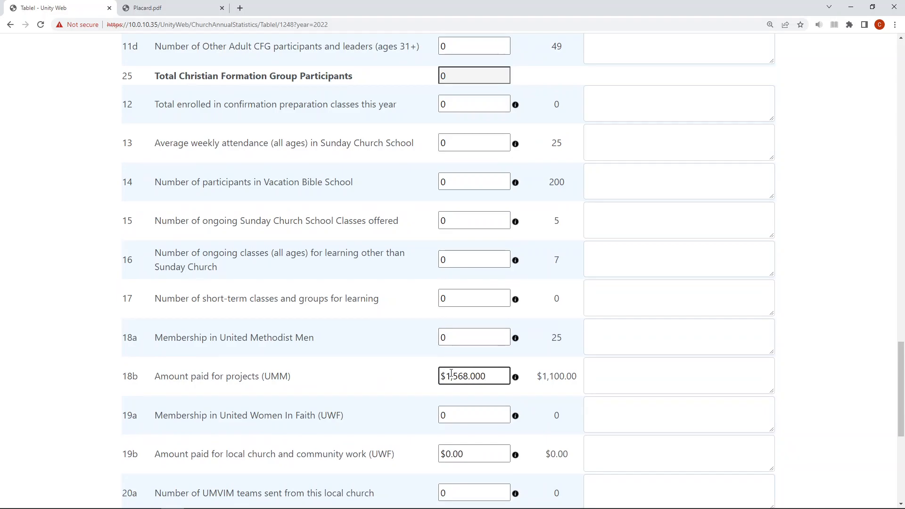
{"action": "type", "text": "0"}
{"action": "key", "text": "End"}
{"action": "scroll", "coordinate": [500, 361], "scroll_direction": "down", "scroll_amount": 7}
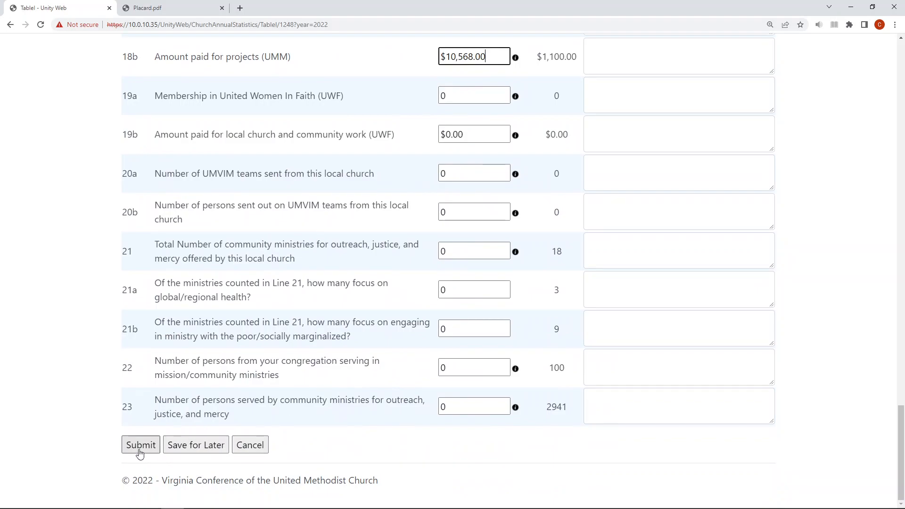
{"action": "left_click", "coordinate": [140, 453]}
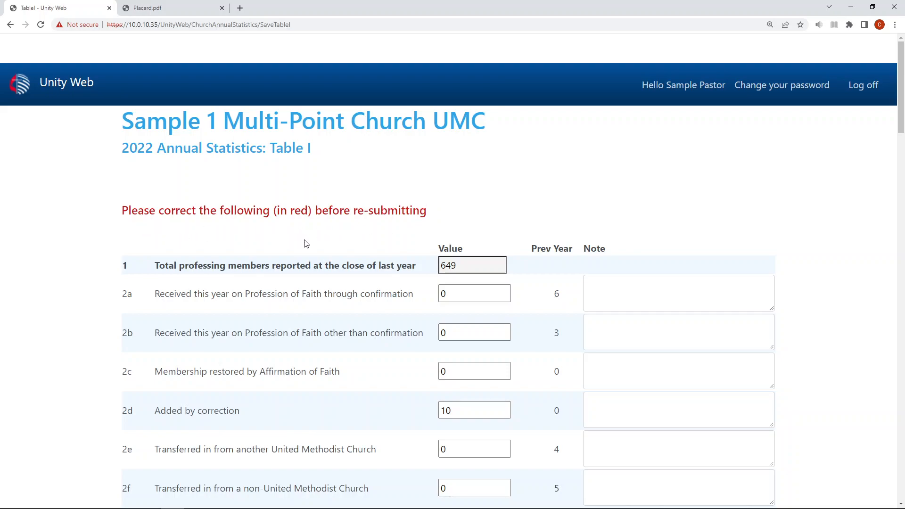
Correct the flagged ethnicity breakdown by entering 300 for White (line 5f) and 351 for Hispanic/Latino (line 5c).
{"action": "scroll", "coordinate": [307, 245], "scroll_direction": "down", "scroll_amount": 4}
{"action": "scroll", "coordinate": [317, 256], "scroll_direction": "down", "scroll_amount": 9}
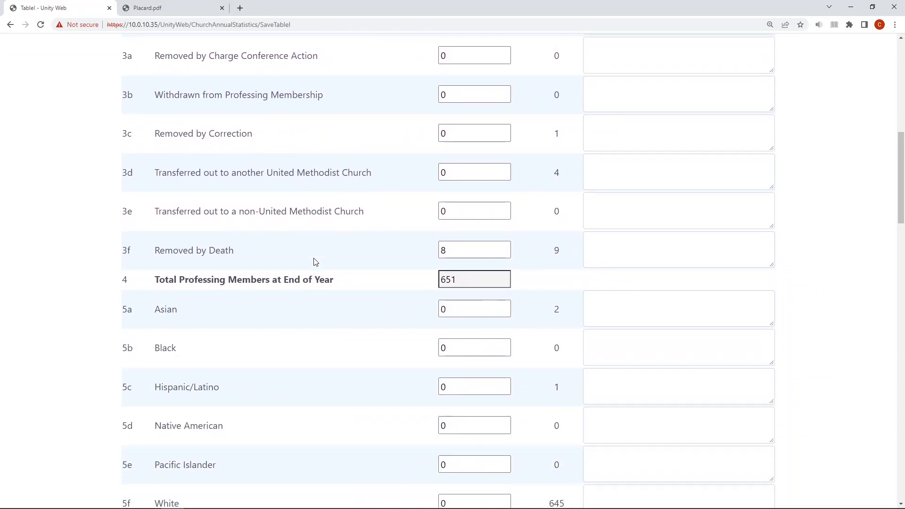
{"action": "scroll", "coordinate": [313, 263], "scroll_direction": "down", "scroll_amount": 1}
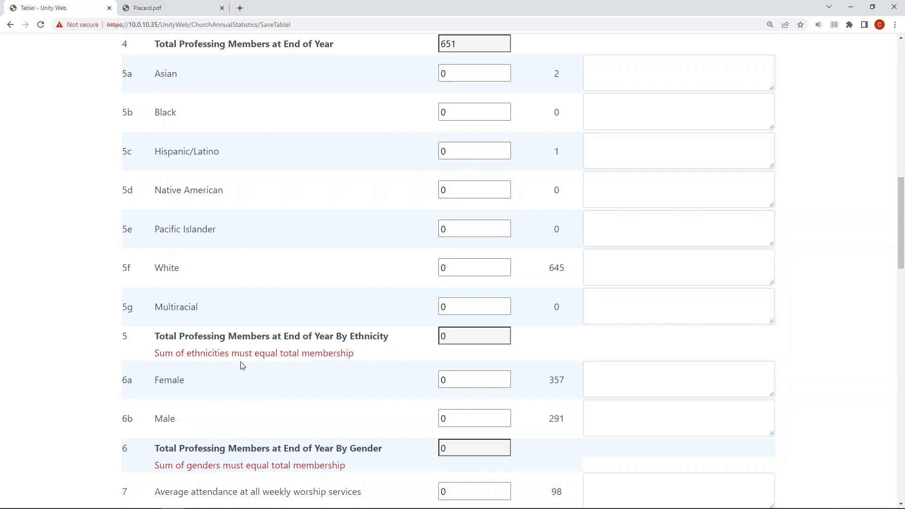
{"action": "left_click", "coordinate": [449, 267]}
{"action": "type", "text": "300"}
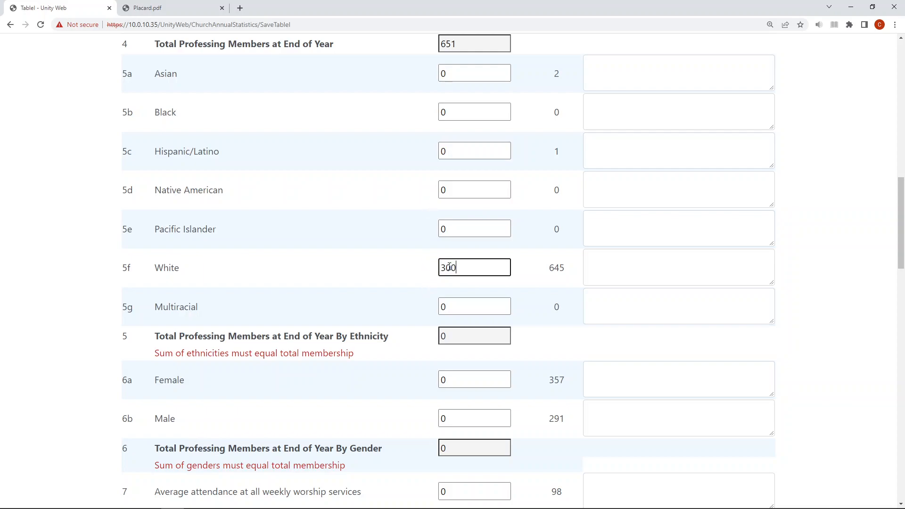
{"action": "left_click", "coordinate": [462, 150]}
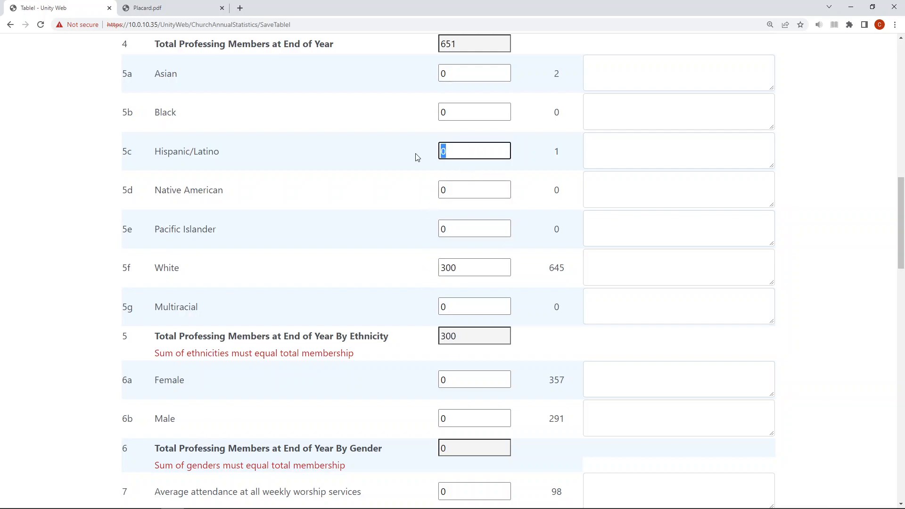
{"action": "type", "text": "551"}
Correct the flagged gender breakdown by entering 300 for Female (line 6a) and 351 for Male (line 6b).
{"action": "scroll", "coordinate": [419, 158], "scroll_direction": "down", "scroll_amount": 3}
{"action": "left_click", "coordinate": [460, 242]}
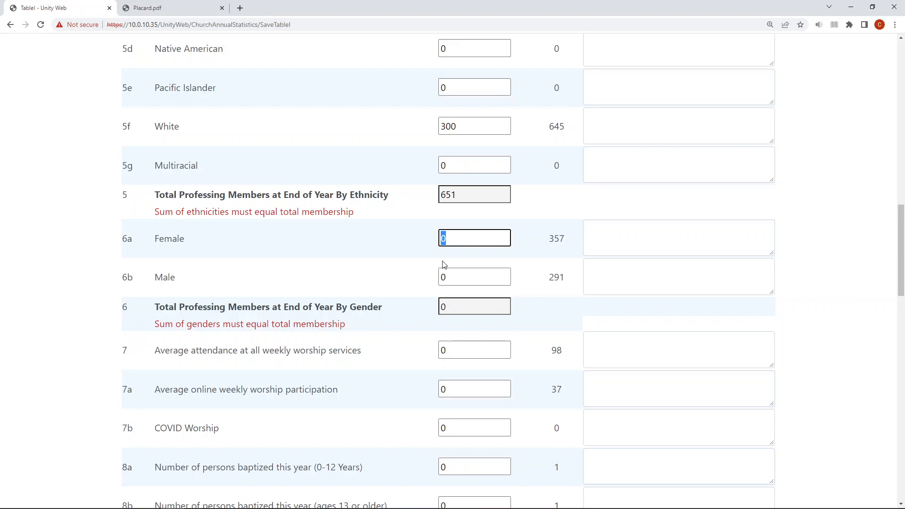
{"action": "type", "text": "300"}
{"action": "left_click", "coordinate": [467, 273]}
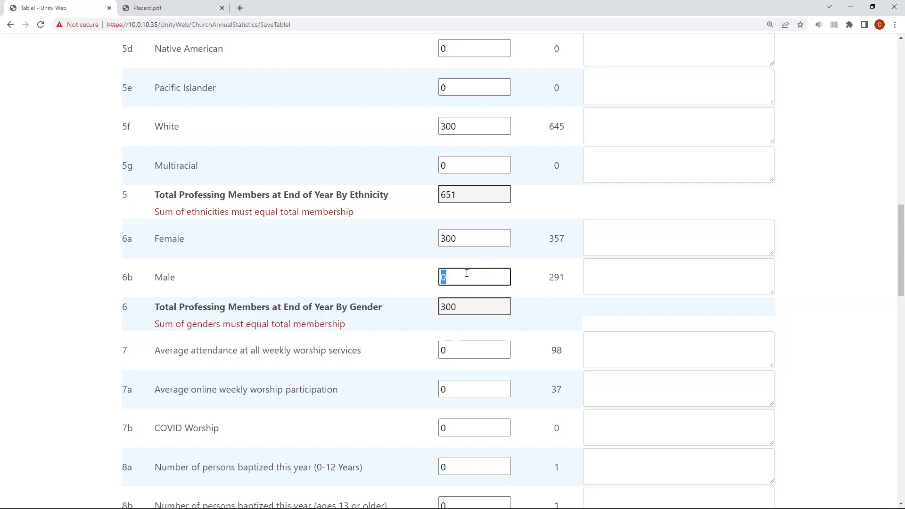
{"action": "type", "text": "351"}
Confirm the flagged amount paid for projects (UMM) on line 18b with YES and submit Table I.
{"action": "scroll", "coordinate": [473, 280], "scroll_direction": "down", "scroll_amount": 13}
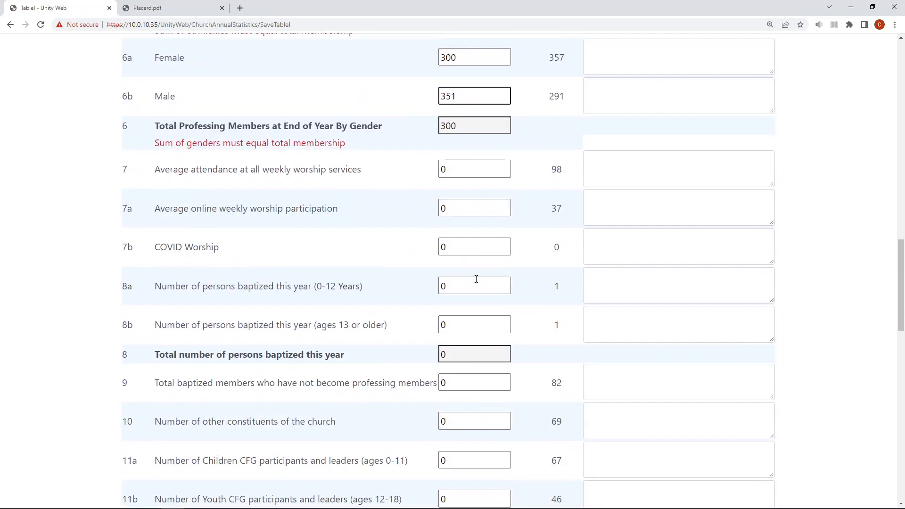
{"action": "scroll", "coordinate": [476, 282], "scroll_direction": "down", "scroll_amount": 2}
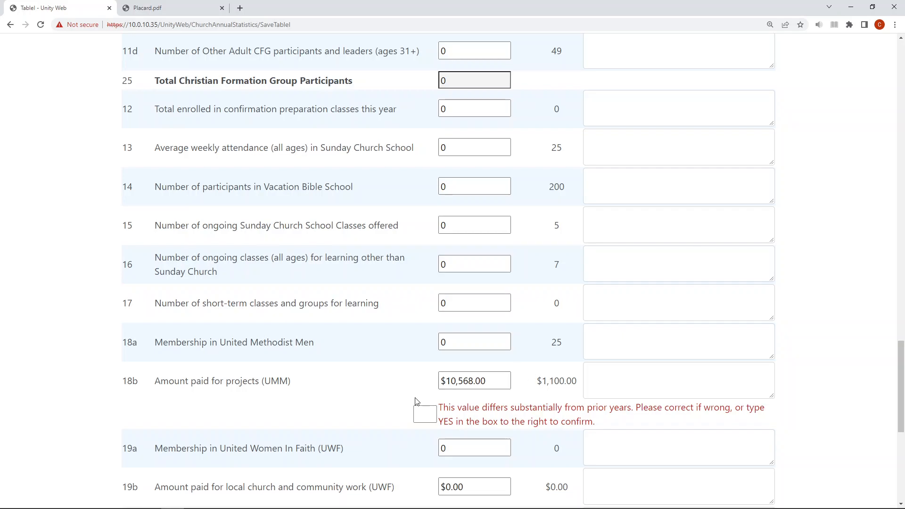
{"action": "left_click", "coordinate": [421, 413]}
{"action": "type", "text": "YES"}
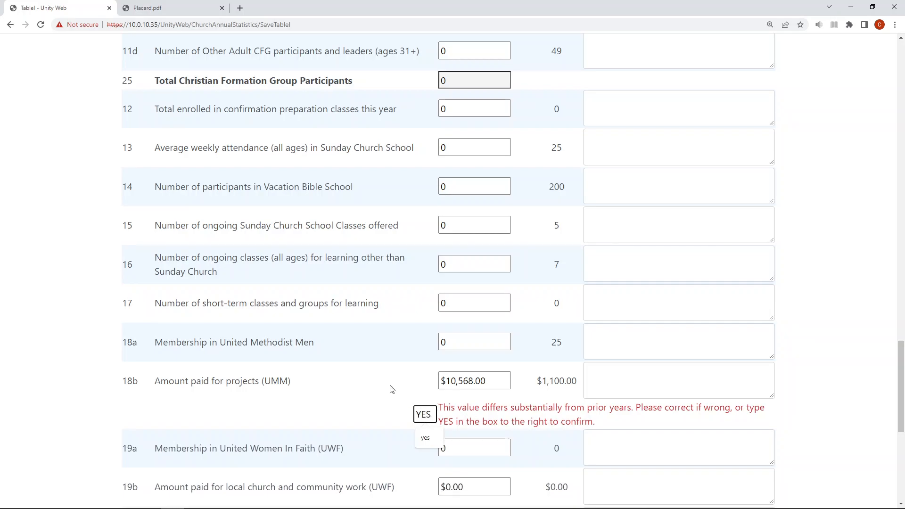
{"action": "scroll", "coordinate": [389, 389], "scroll_direction": "down", "scroll_amount": 3}
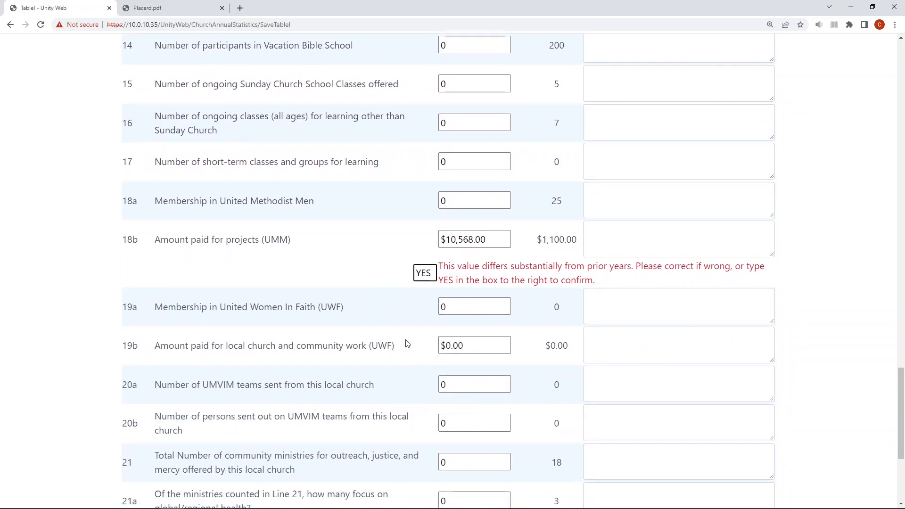
{"action": "scroll", "coordinate": [407, 343], "scroll_direction": "down", "scroll_amount": 4}
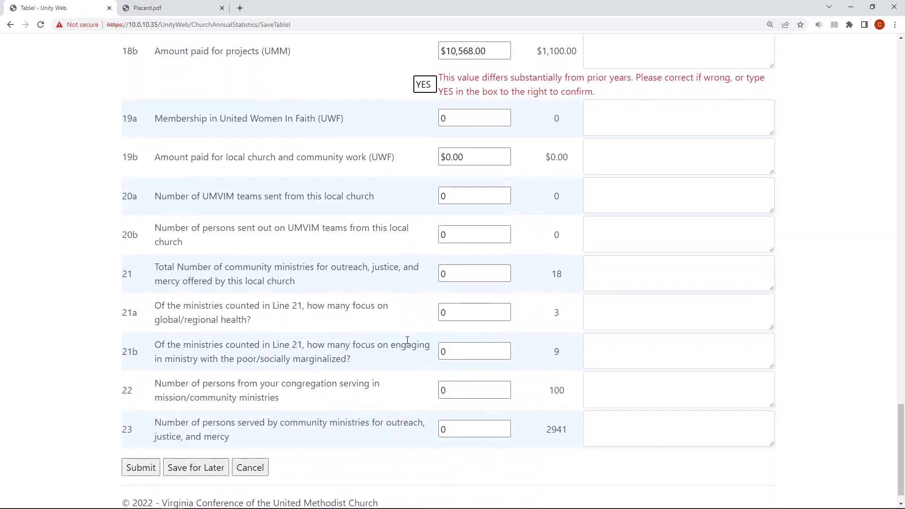
{"action": "left_click", "coordinate": [141, 467]}
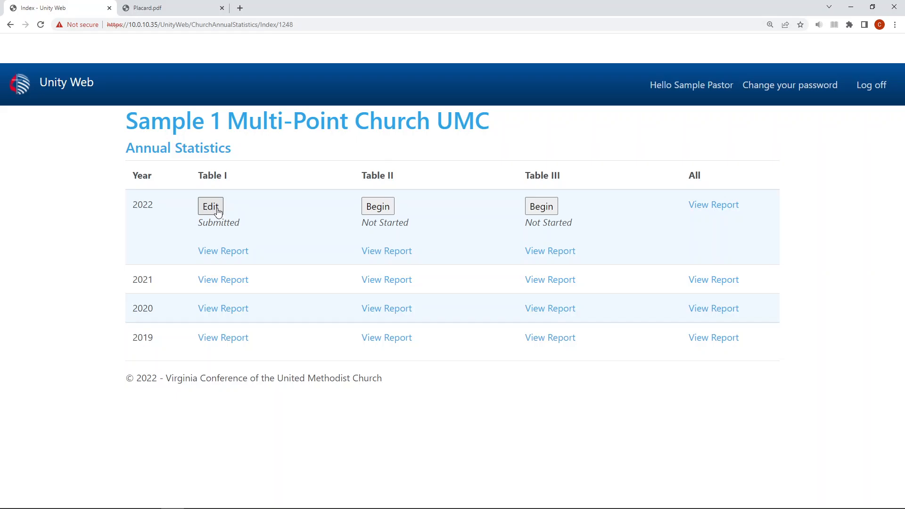
Reopen the submitted 2022 Table I for editing, change one of the zero count entries to 5 and submit the table.
{"action": "left_click", "coordinate": [210, 206]}
{"action": "scroll", "coordinate": [396, 302], "scroll_direction": "down", "scroll_amount": 4}
{"action": "scroll", "coordinate": [396, 302], "scroll_direction": "down", "scroll_amount": 17}
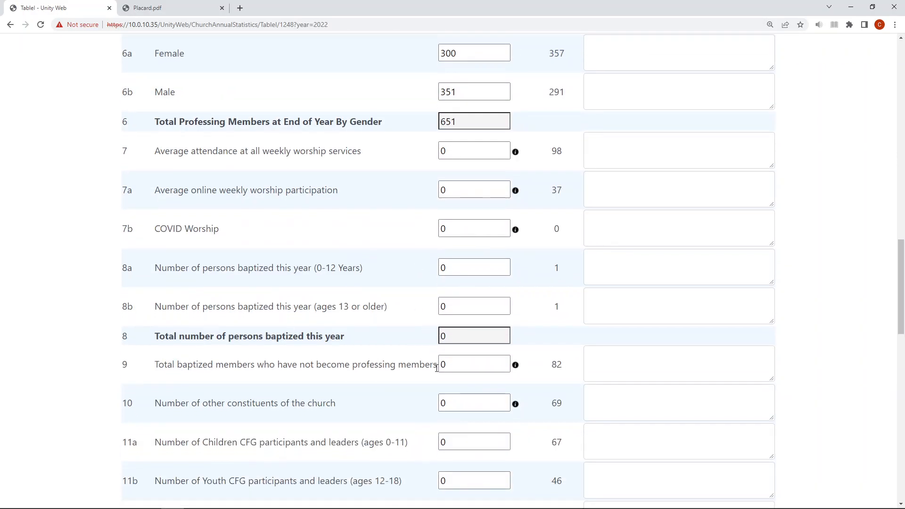
{"action": "scroll", "coordinate": [436, 368], "scroll_direction": "down", "scroll_amount": 1}
{"action": "double_click", "coordinate": [448, 329]}
{"action": "type", "text": "5"}
{"action": "scroll", "coordinate": [429, 338], "scroll_direction": "down", "scroll_amount": 12}
{"action": "scroll", "coordinate": [407, 348], "scroll_direction": "down", "scroll_amount": 5}
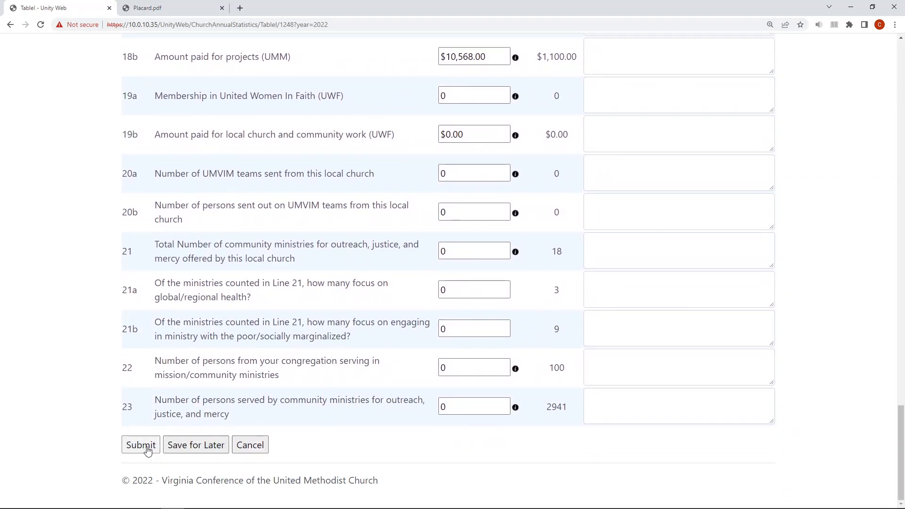
{"action": "left_click", "coordinate": [147, 450]}
Reconfirm the UMM project amount on line 18b with YES and resubmit the edited Table I.
{"action": "scroll", "coordinate": [379, 363], "scroll_direction": "down", "scroll_amount": 10}
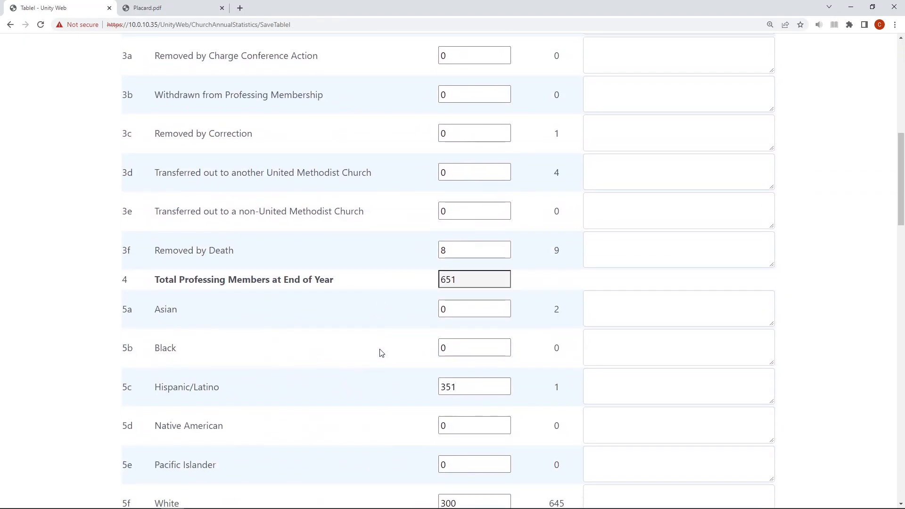
{"action": "scroll", "coordinate": [381, 352], "scroll_direction": "down", "scroll_amount": 19}
{"action": "scroll", "coordinate": [381, 352], "scroll_direction": "down", "scroll_amount": 5}
{"action": "left_click", "coordinate": [424, 339]}
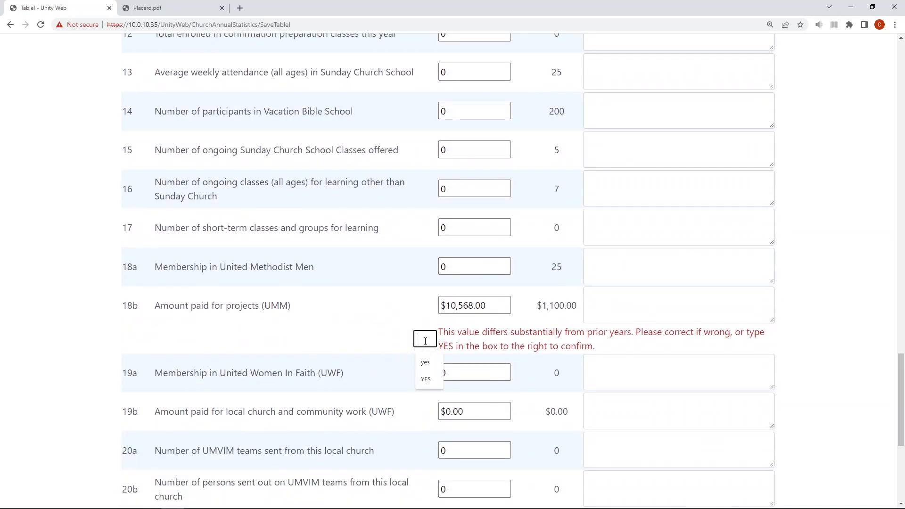
{"action": "type", "text": "YES"}
{"action": "scroll", "coordinate": [426, 316], "scroll_direction": "down", "scroll_amount": 6}
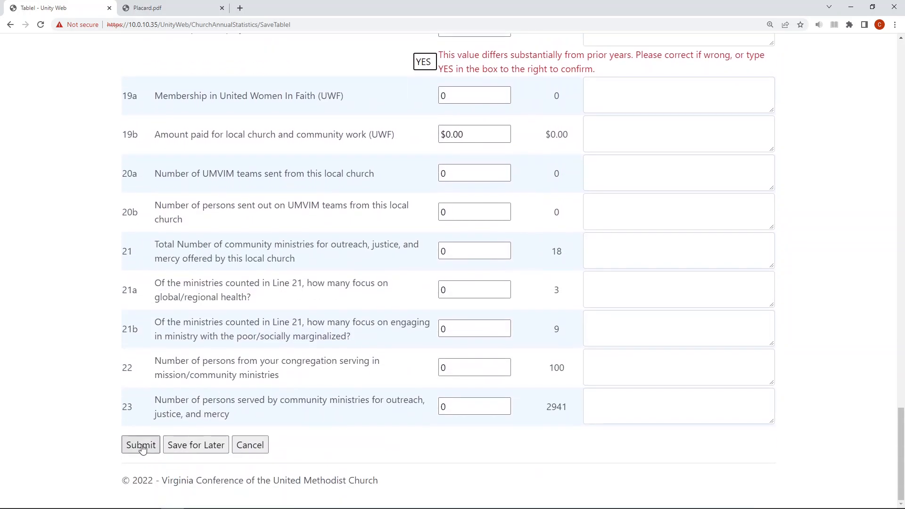
{"action": "left_click", "coordinate": [140, 446]}
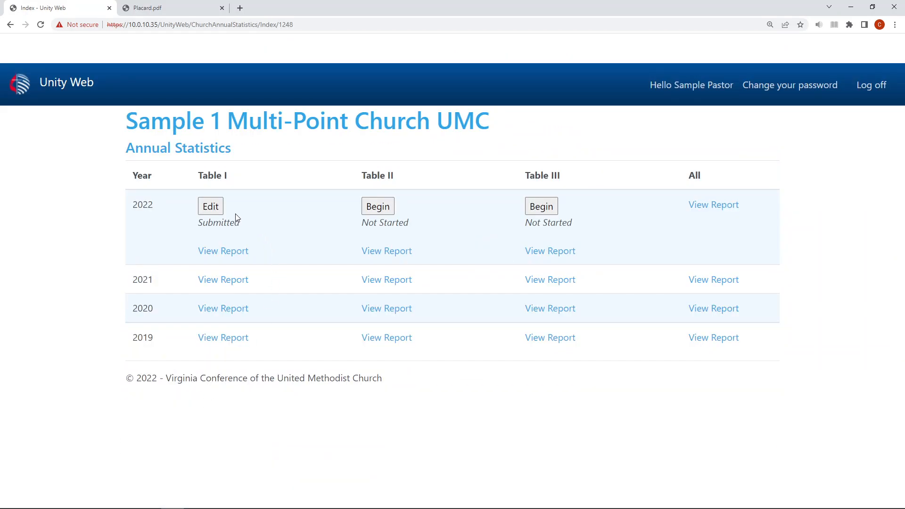